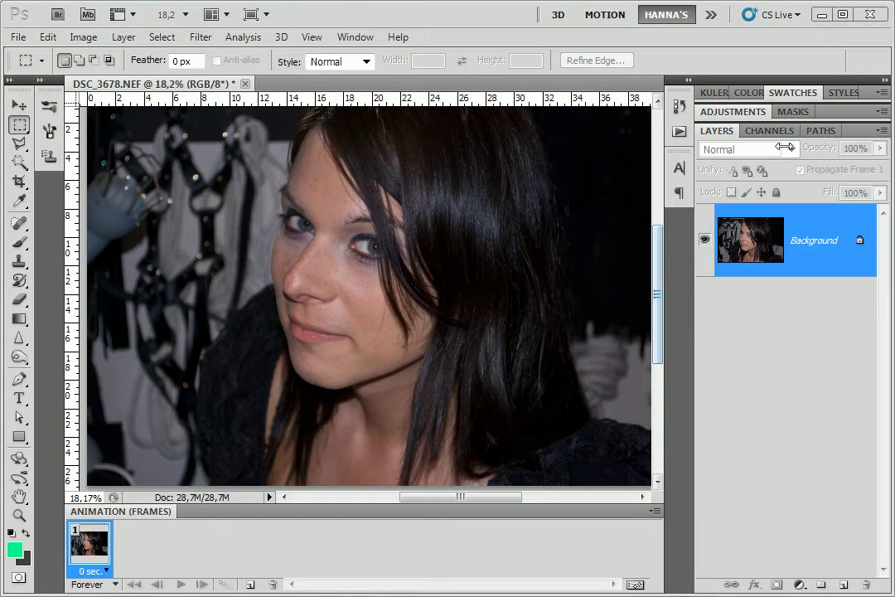
Compare the Red, Green and Blue channels one by one, finishing on the Red channel alone.
click(764, 131)
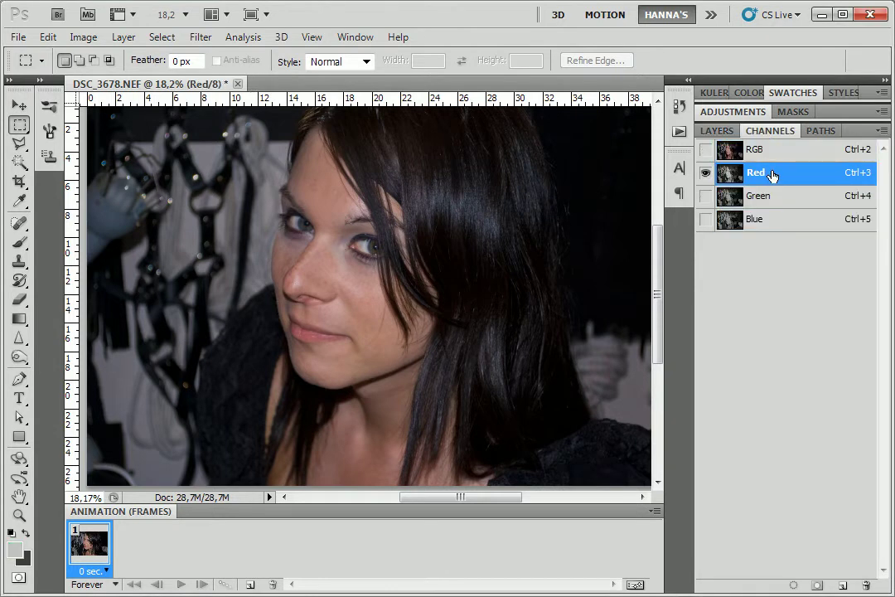
click(756, 172)
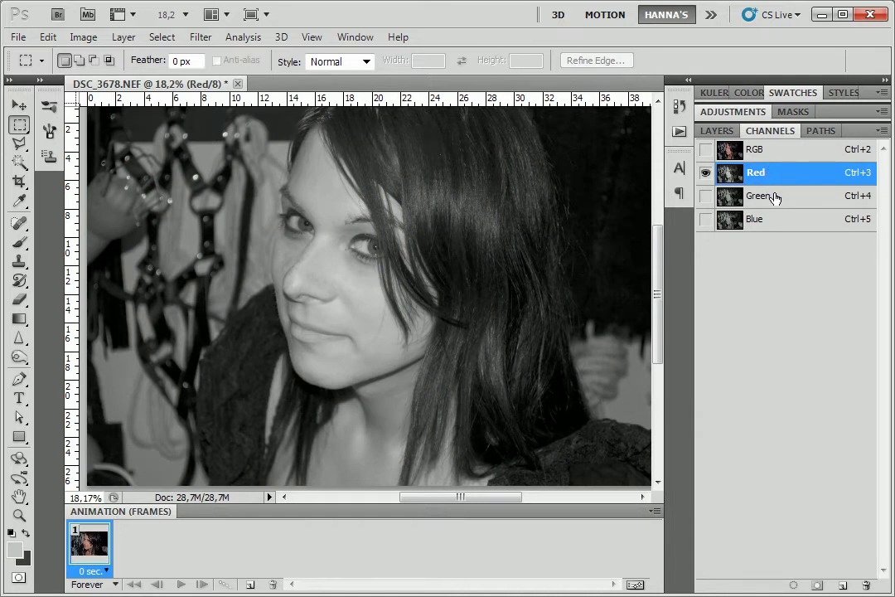
click(758, 197)
click(768, 219)
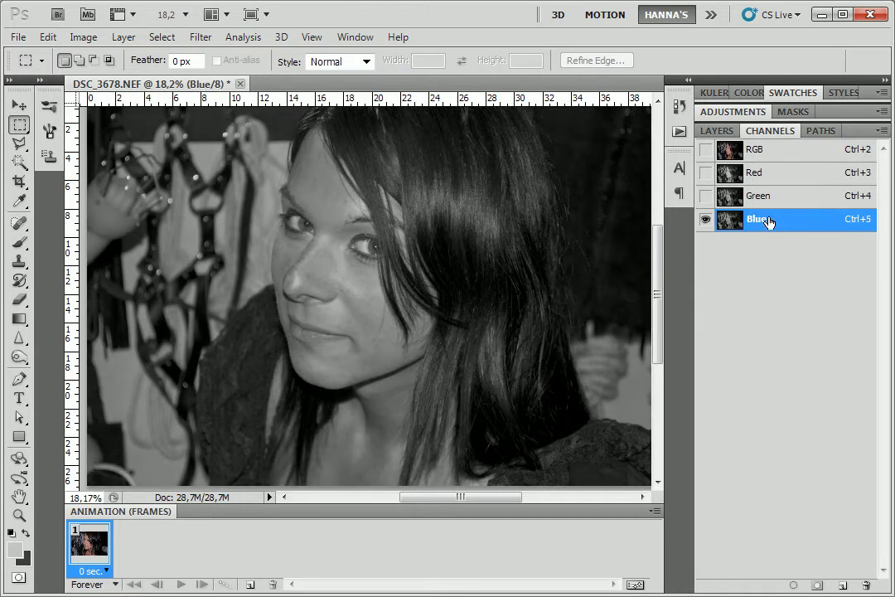
click(767, 172)
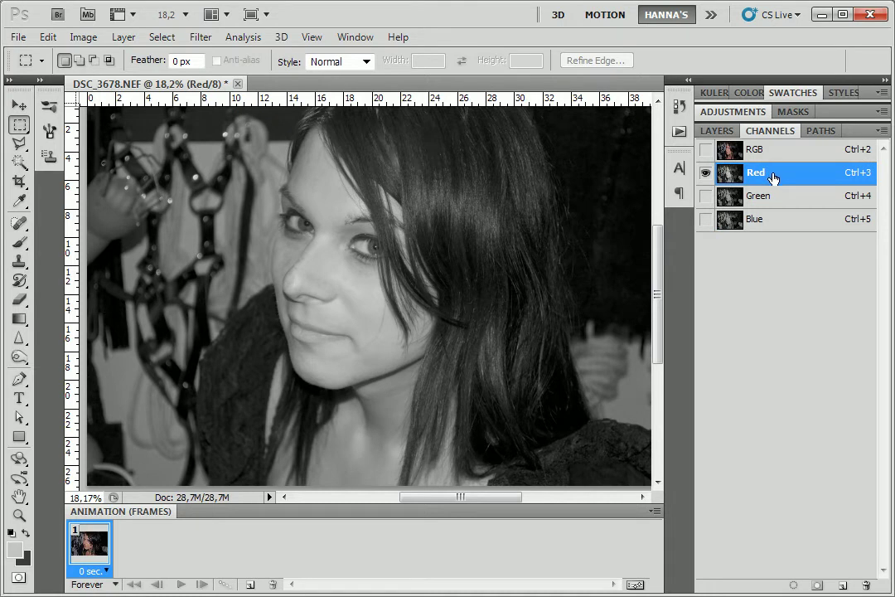
click(159, 38)
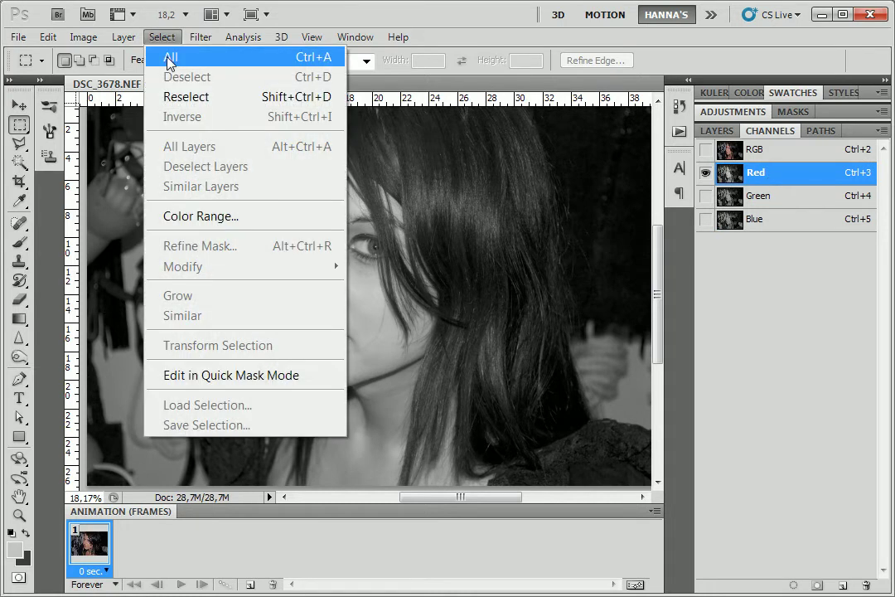
Copy the entire Red channel, then restore the full-colour RGB view with the layers list shown.
click(172, 58)
click(49, 38)
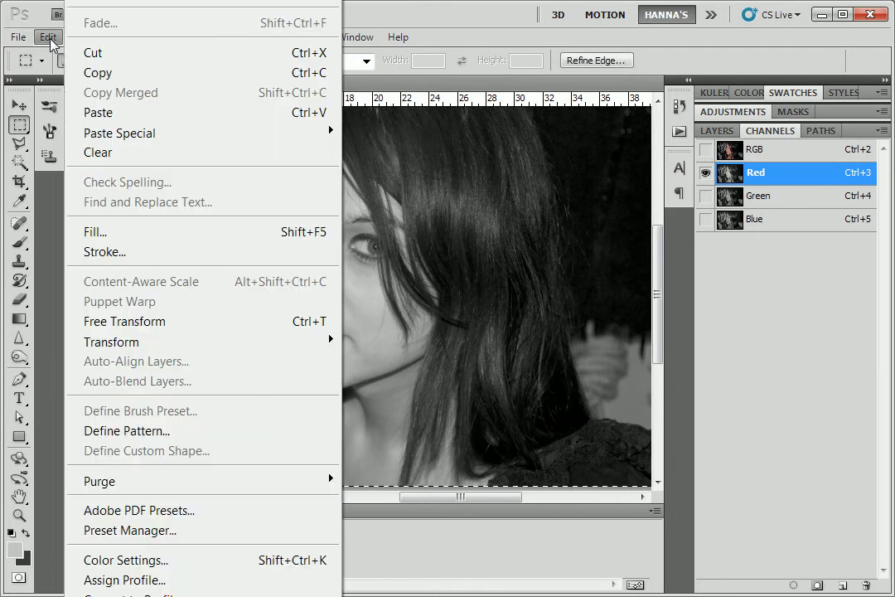
click(98, 73)
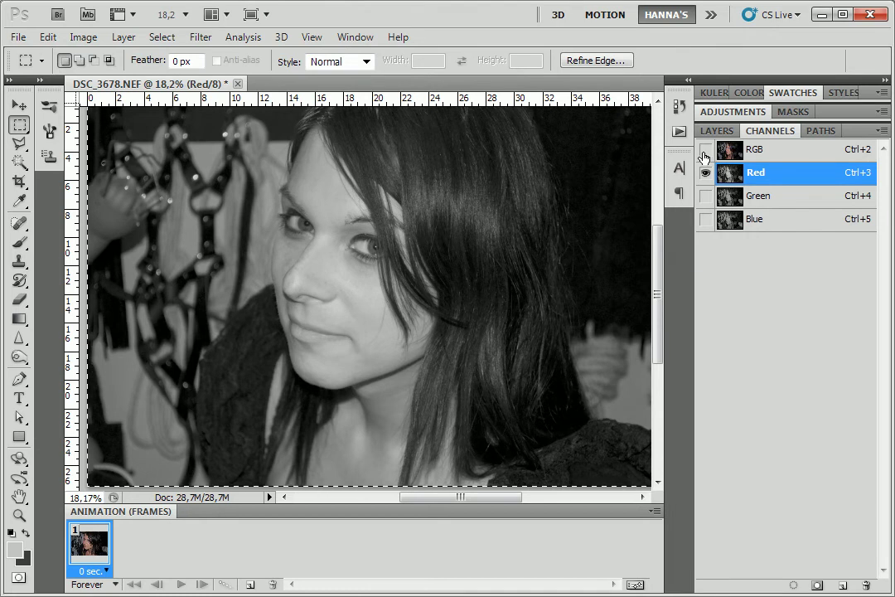
click(706, 151)
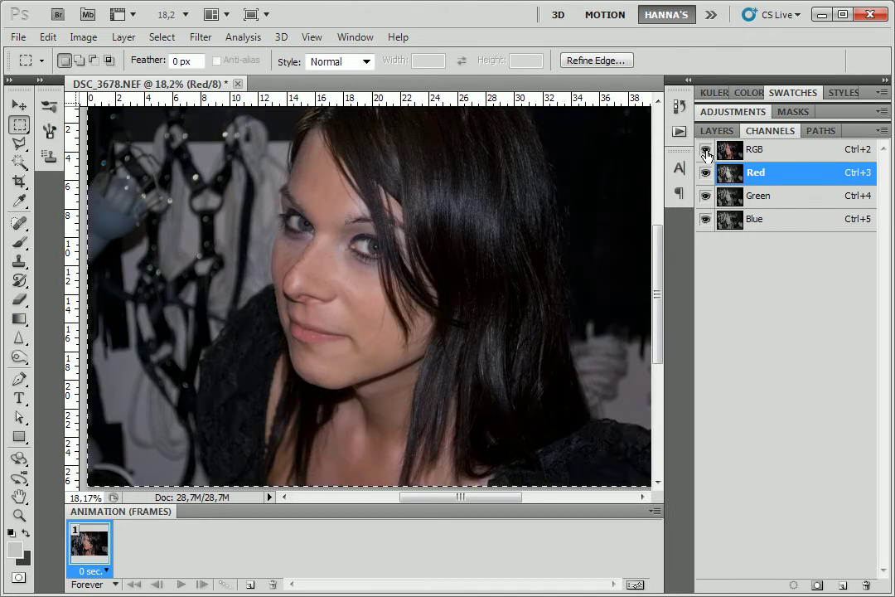
click(717, 131)
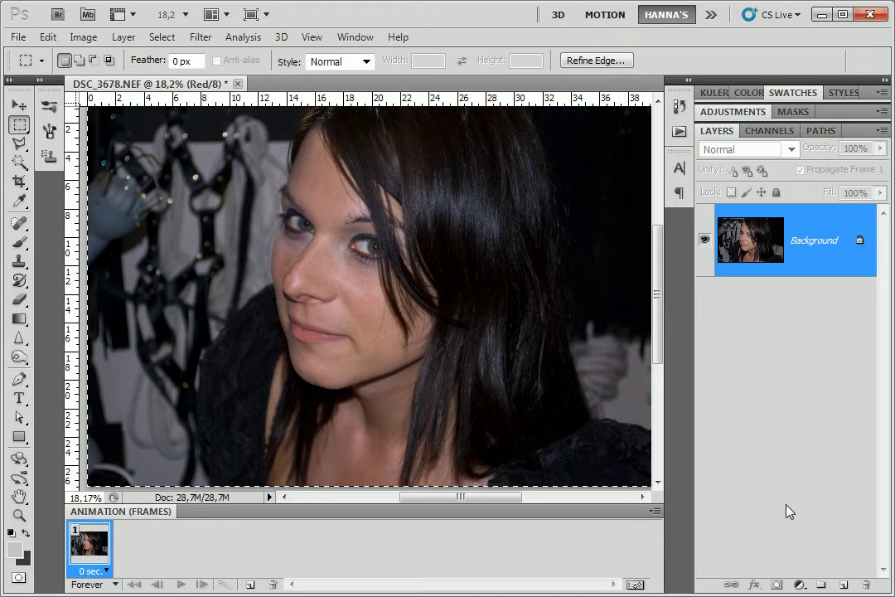
Paste the copied Red channel onto a new Layer 1 above the Background.
click(846, 587)
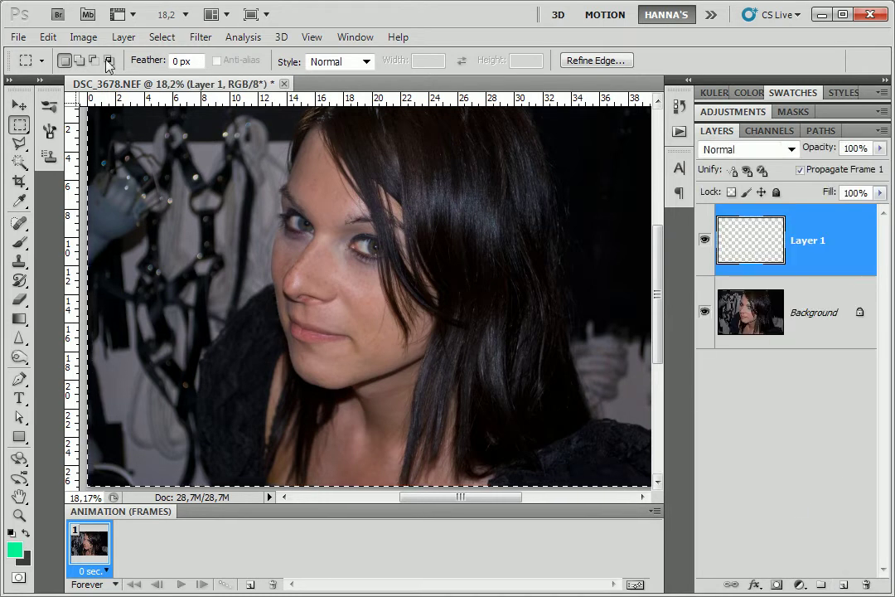
click(47, 37)
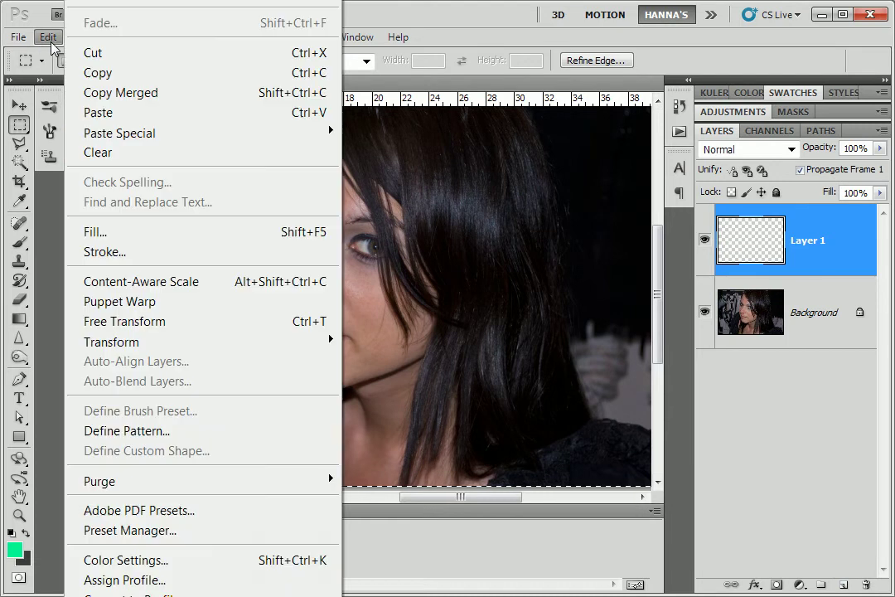
click(126, 116)
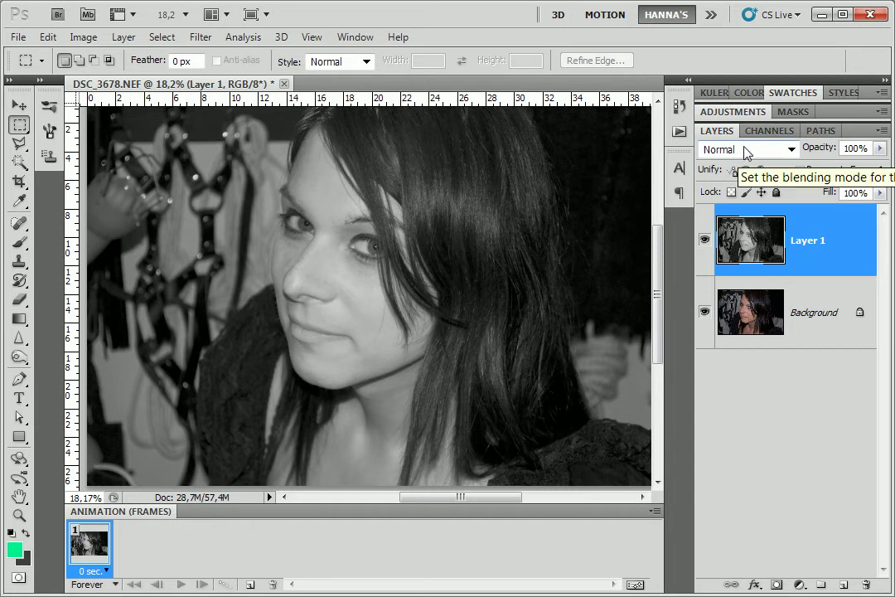
Set Layer 1's blend mode to Luminosity, then bring up the Channels list.
click(746, 151)
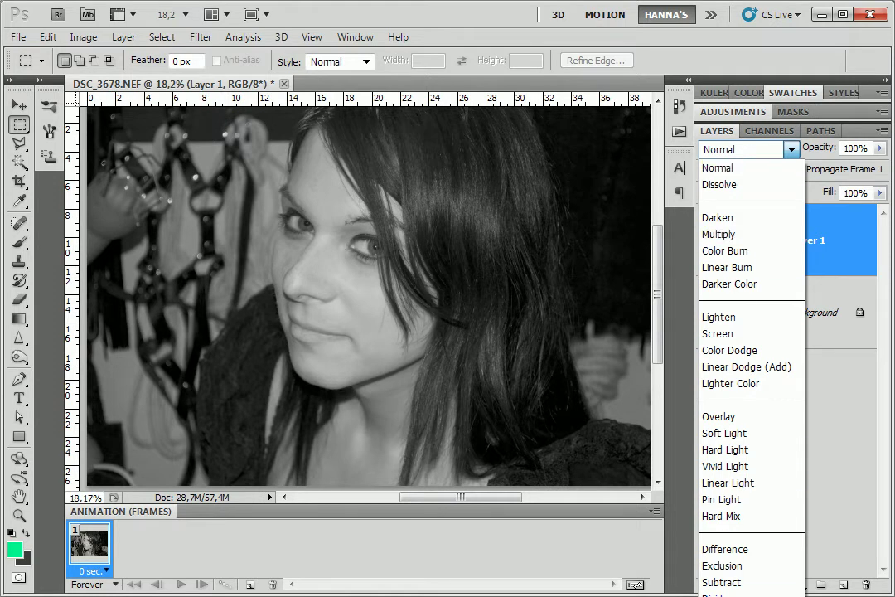
click(730, 593)
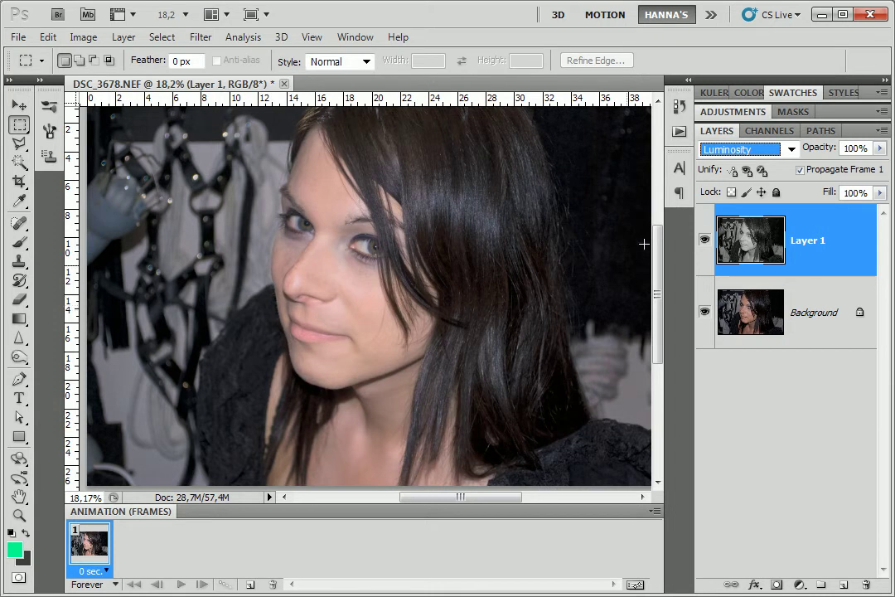
click(757, 133)
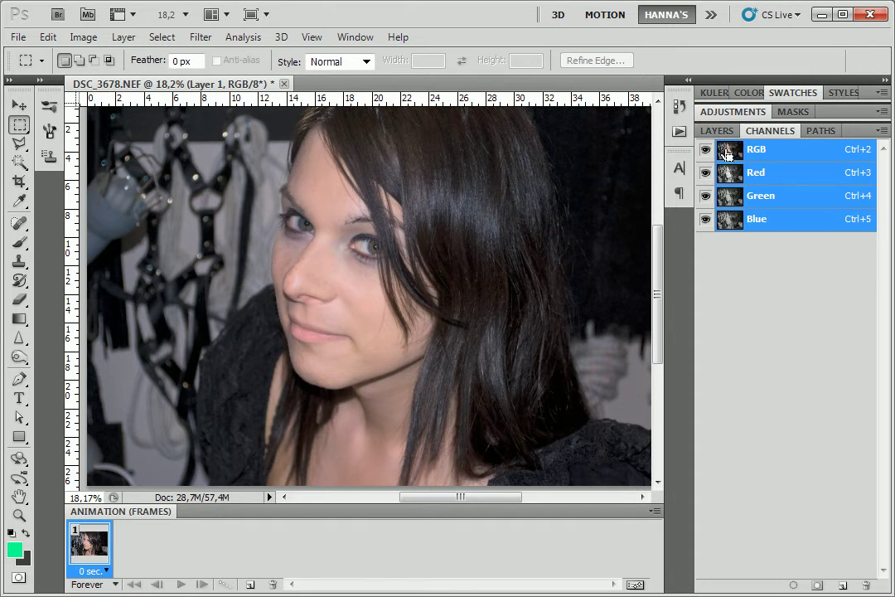
Load the RGB channel's luminosity selection and turn it into a layer mask on Layer 1.
ctrl+click(733, 155)
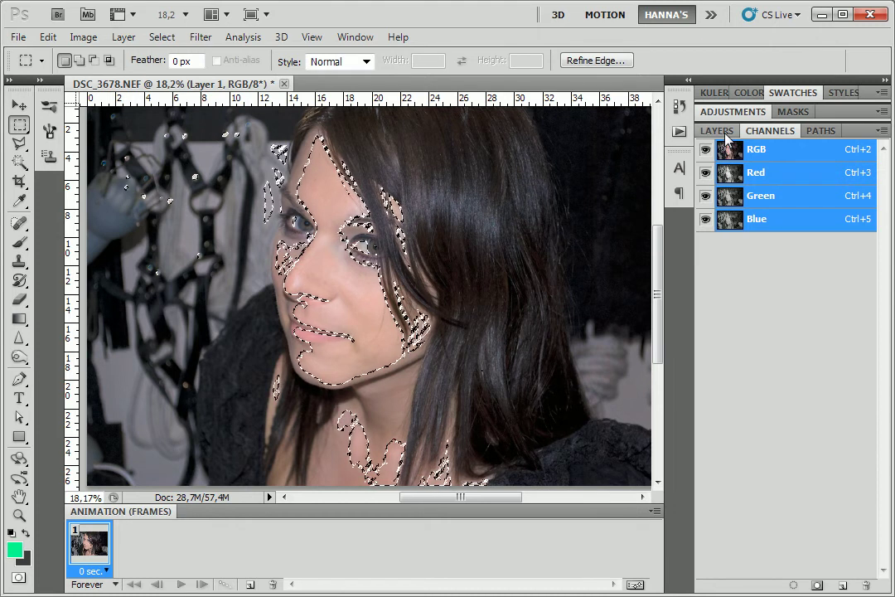
click(718, 131)
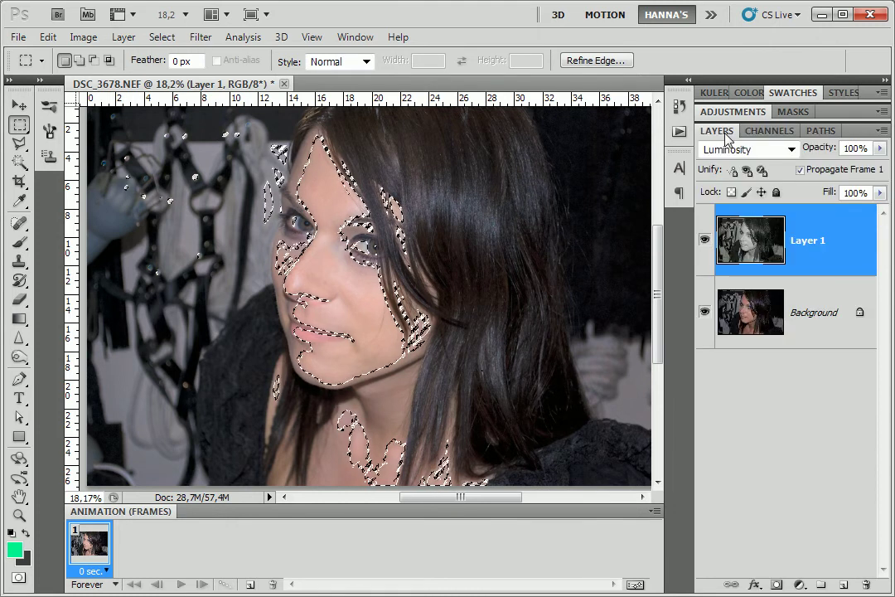
click(776, 585)
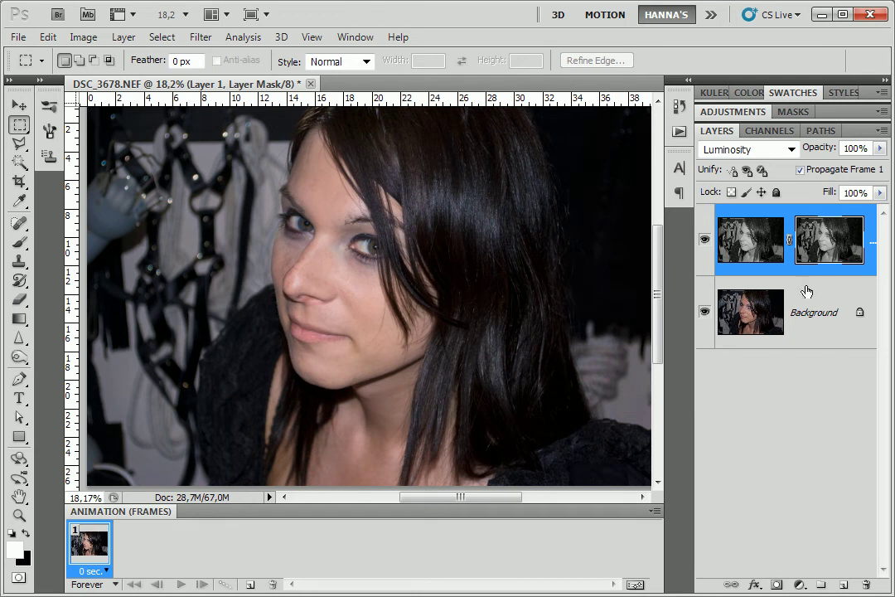
Disable Layer 1's layer mask briefly, then enable it again.
right_click(833, 250)
click(858, 256)
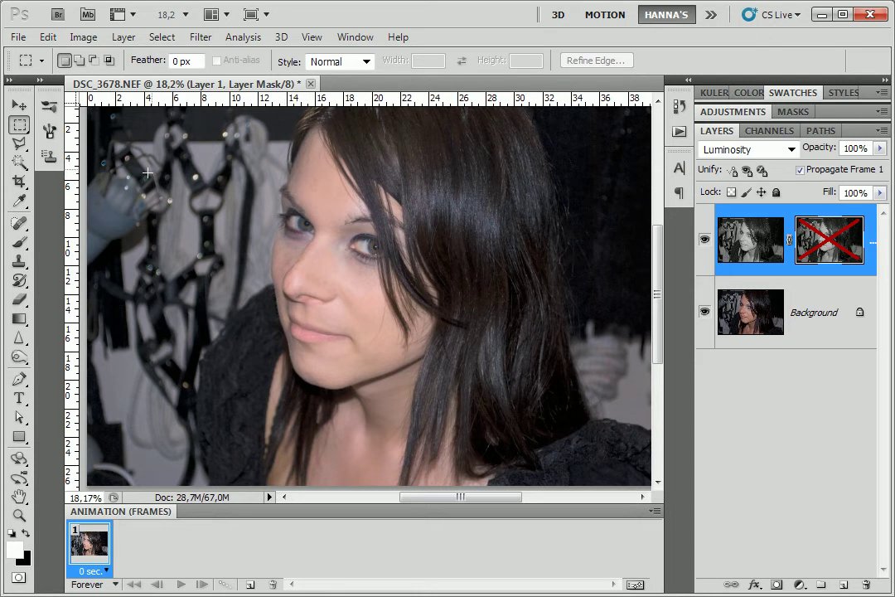
right_click(839, 246)
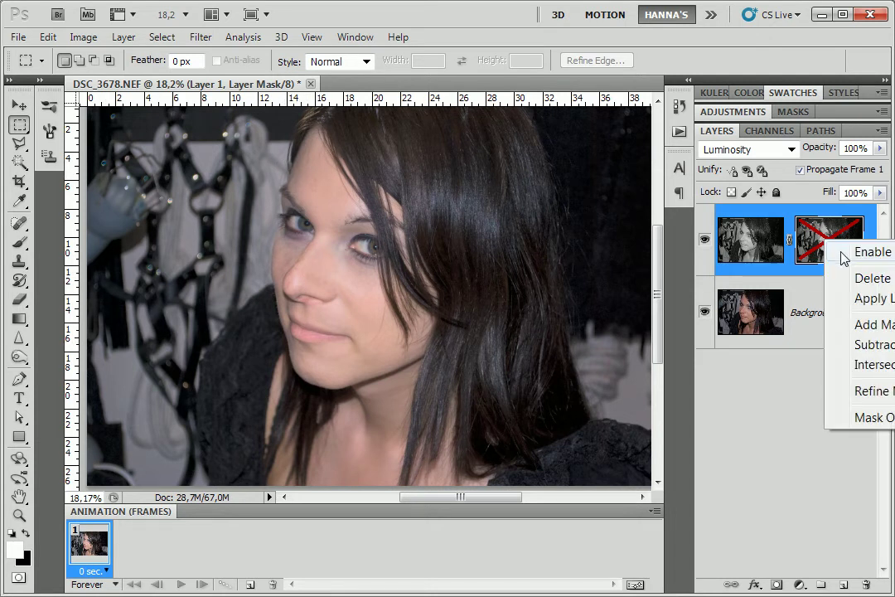
click(846, 253)
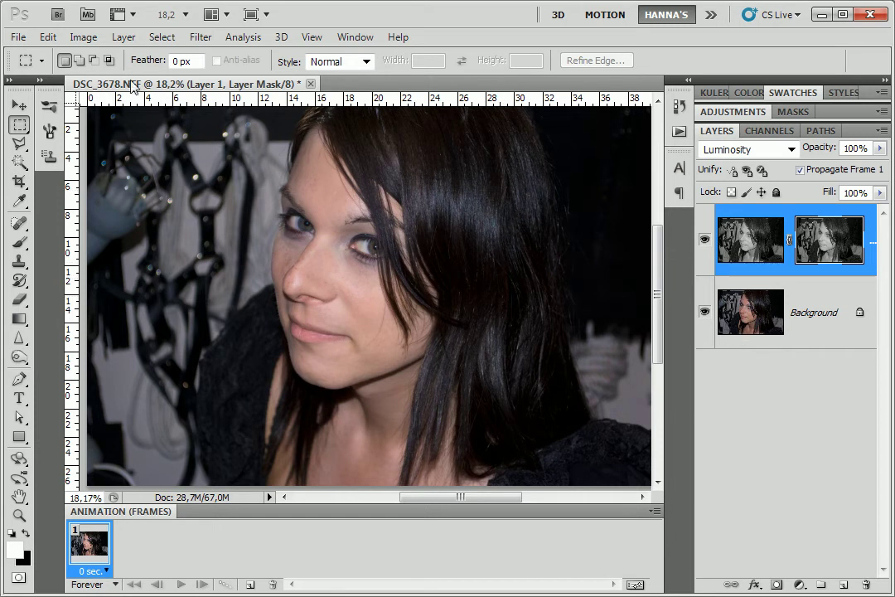
Adjust Layer 1's mask with Levels input values 92, 1,55 and 182.
click(83, 38)
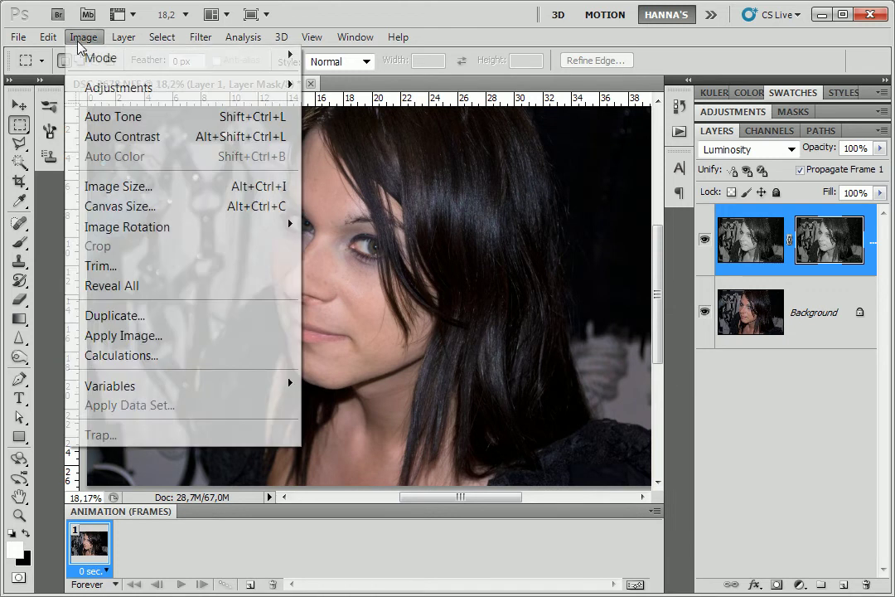
mouse_move(99, 87)
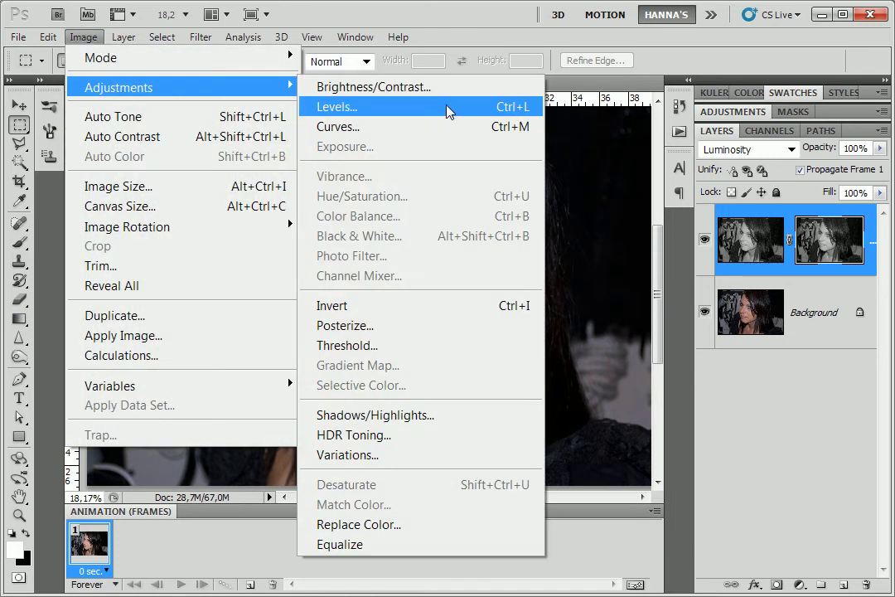
click(448, 108)
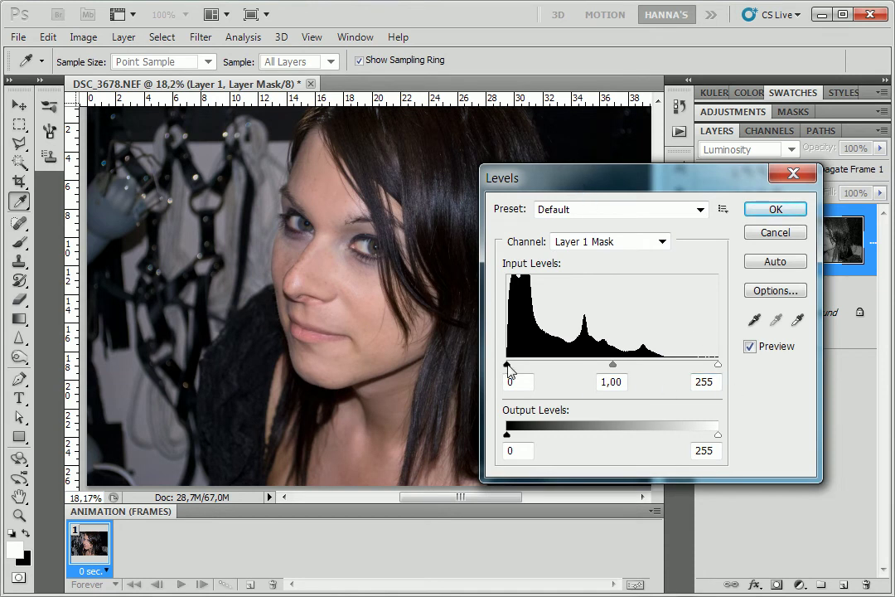
drag(508, 369, 518, 371)
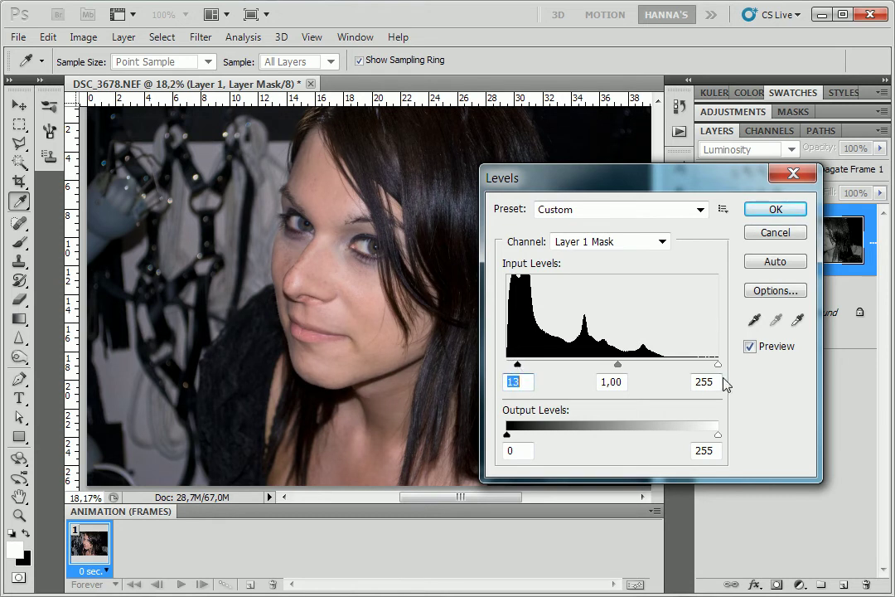
drag(719, 367, 667, 367)
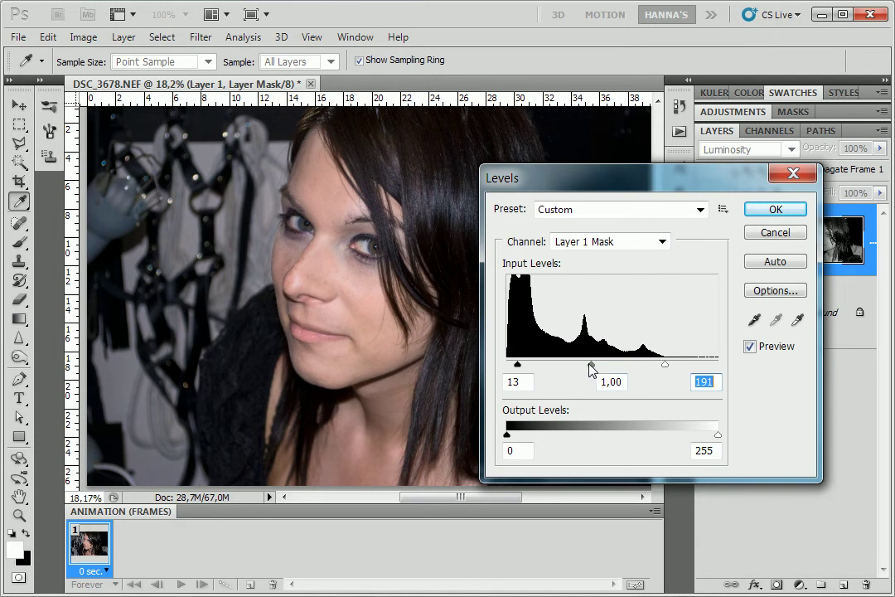
drag(591, 366, 626, 368)
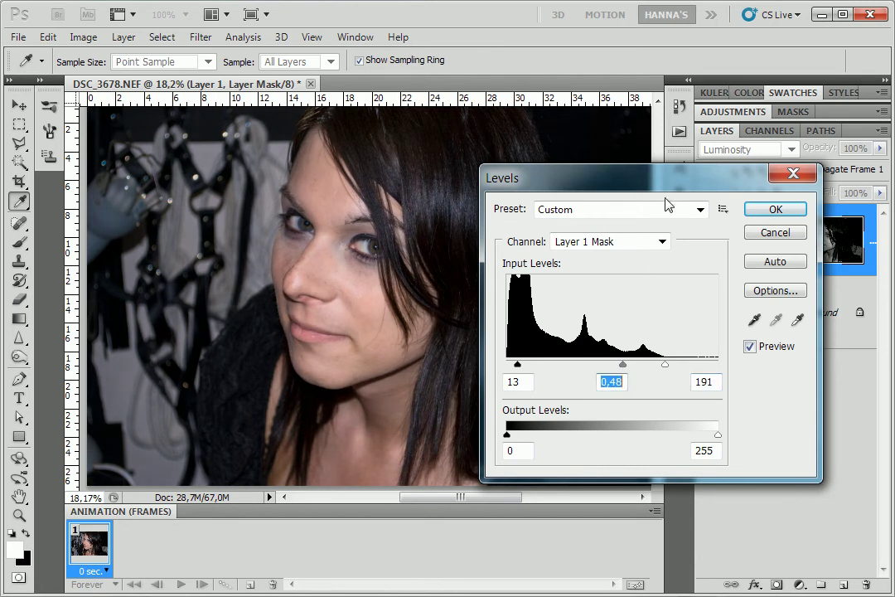
drag(676, 185, 595, 188)
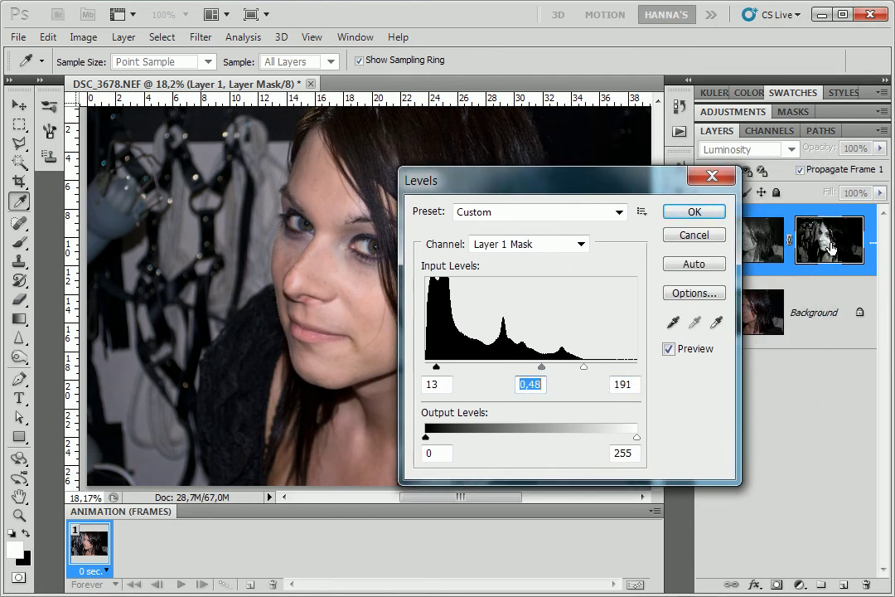
drag(541, 368, 503, 373)
drag(436, 368, 543, 375)
drag(482, 369, 531, 373)
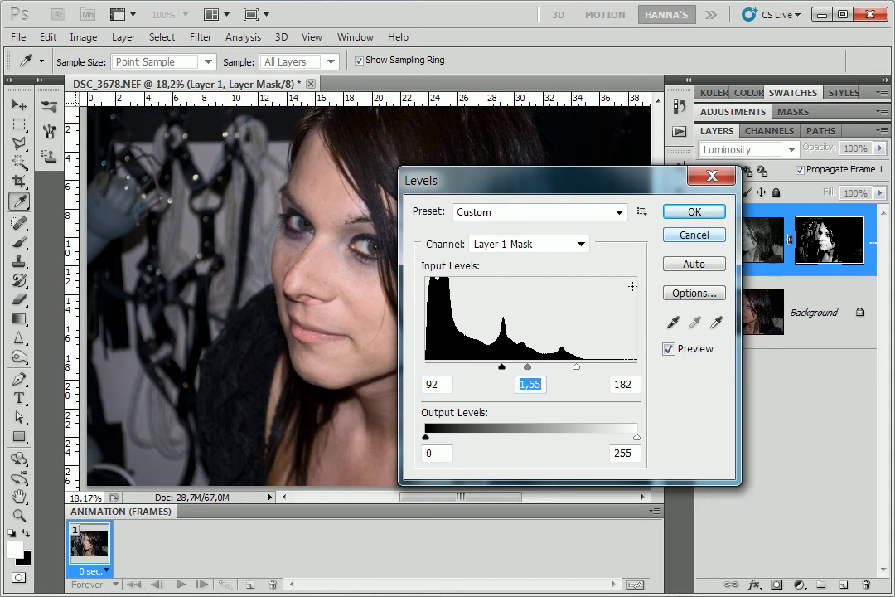
click(694, 213)
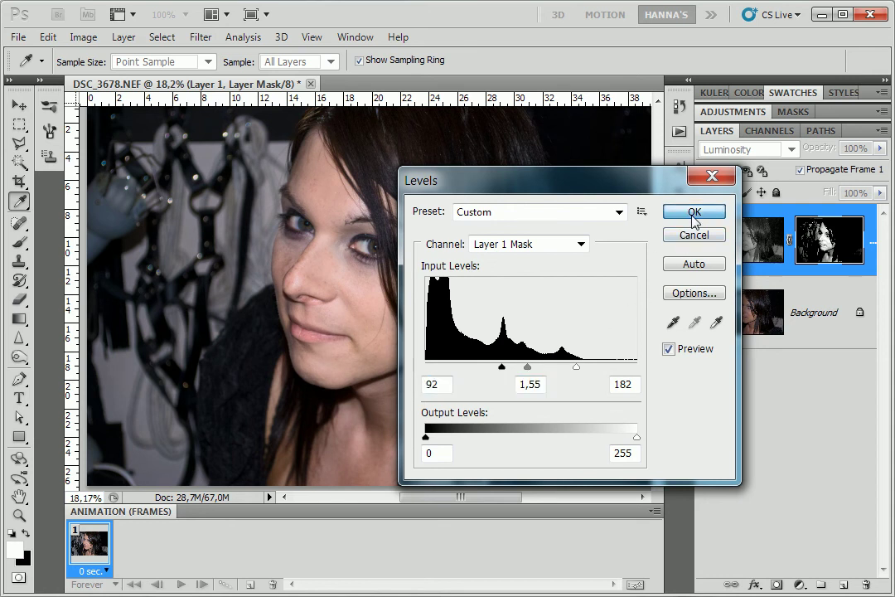
key(m)
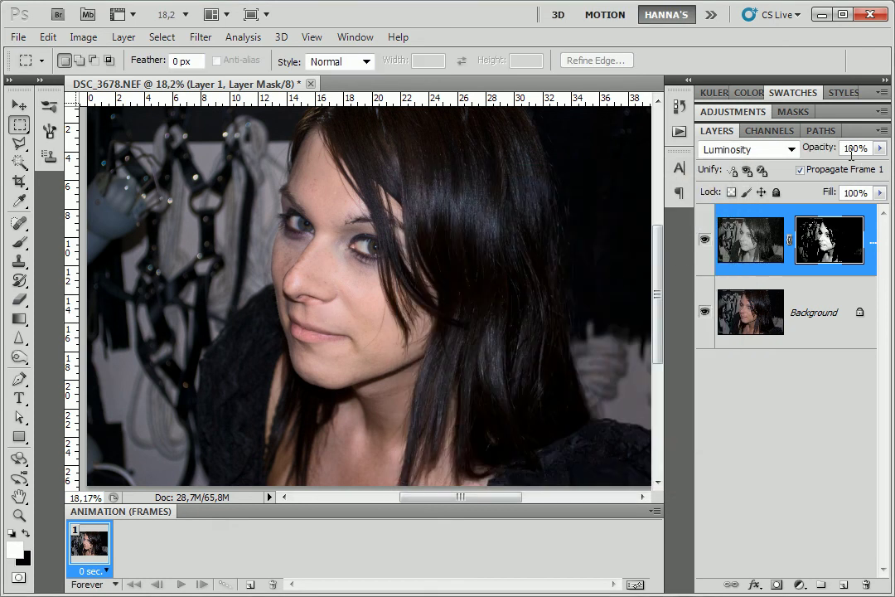
Lower Layer 1's opacity to 75% and zoom in on the face to 50%.
drag(821, 154, 802, 156)
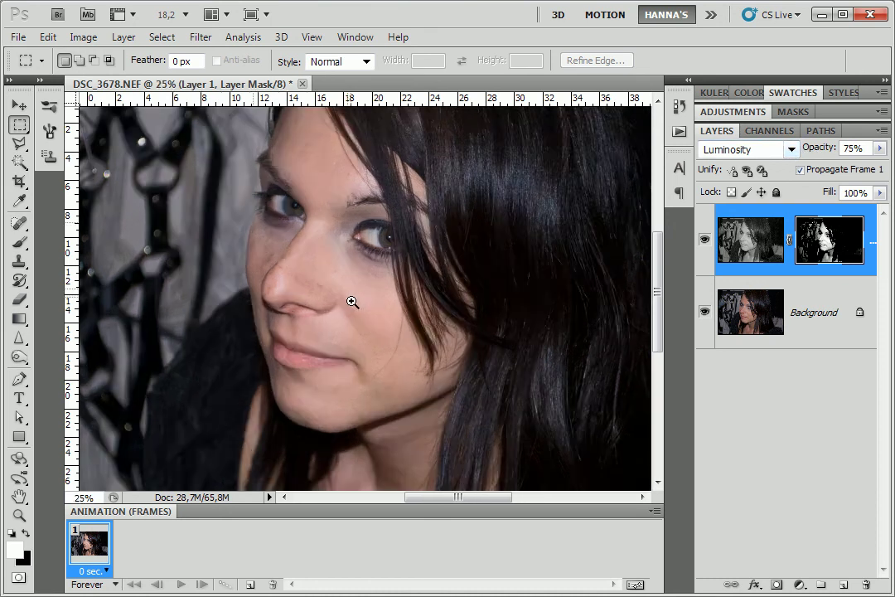
ctrl+click(350, 299)
ctrl+click(344, 294)
ctrl+click(340, 292)
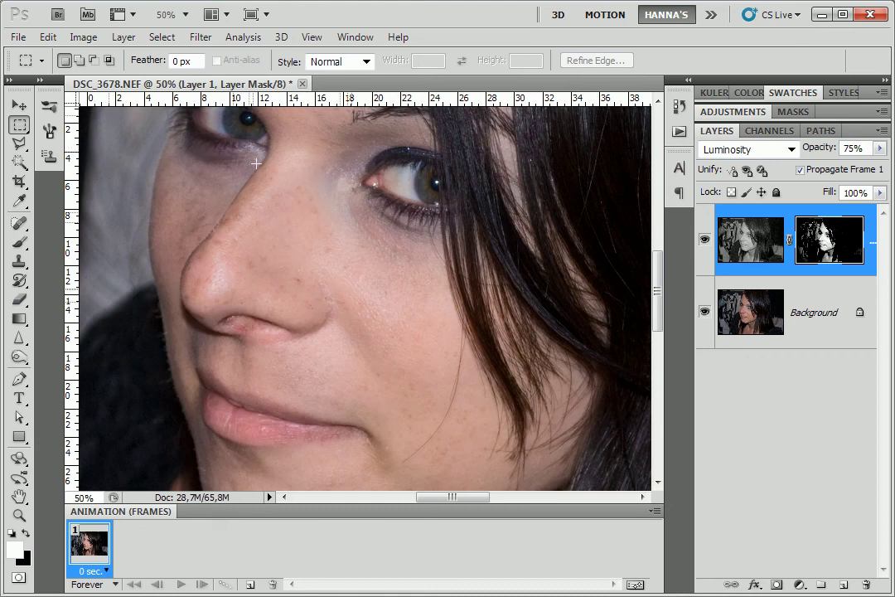
Compare the portrait with Layer 1 hidden and shown, set its opacity to 91%, and fit on screen.
click(704, 241)
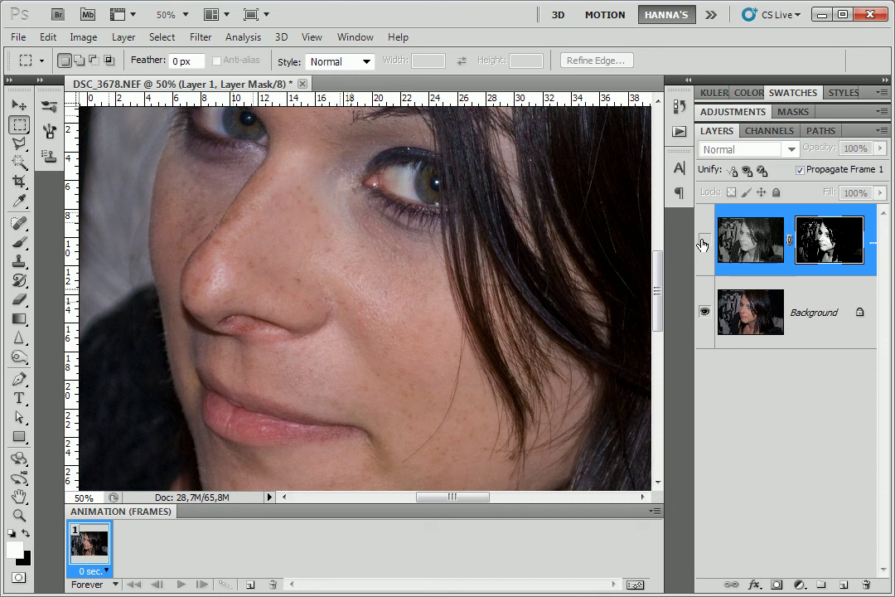
click(704, 241)
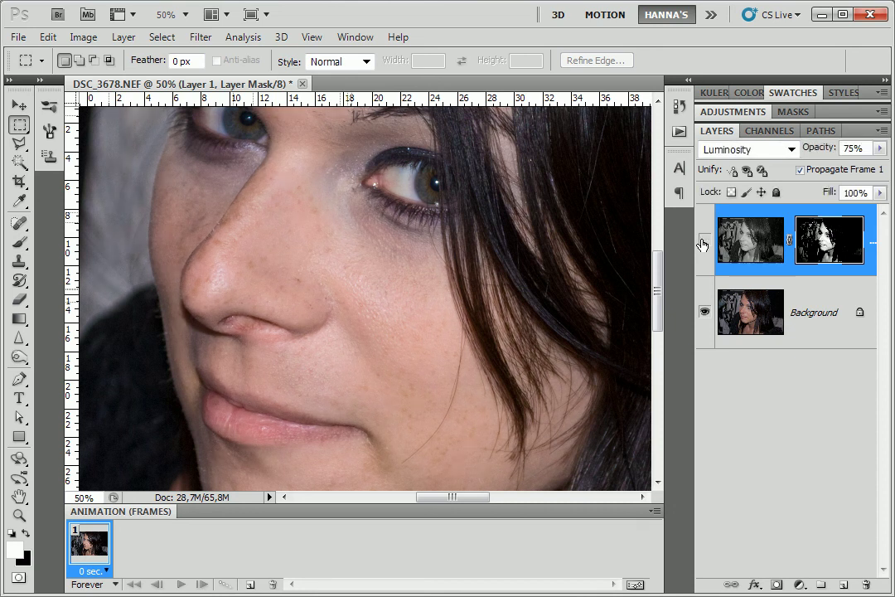
click(704, 241)
click(704, 242)
drag(817, 148, 844, 156)
key(ctrl+0)
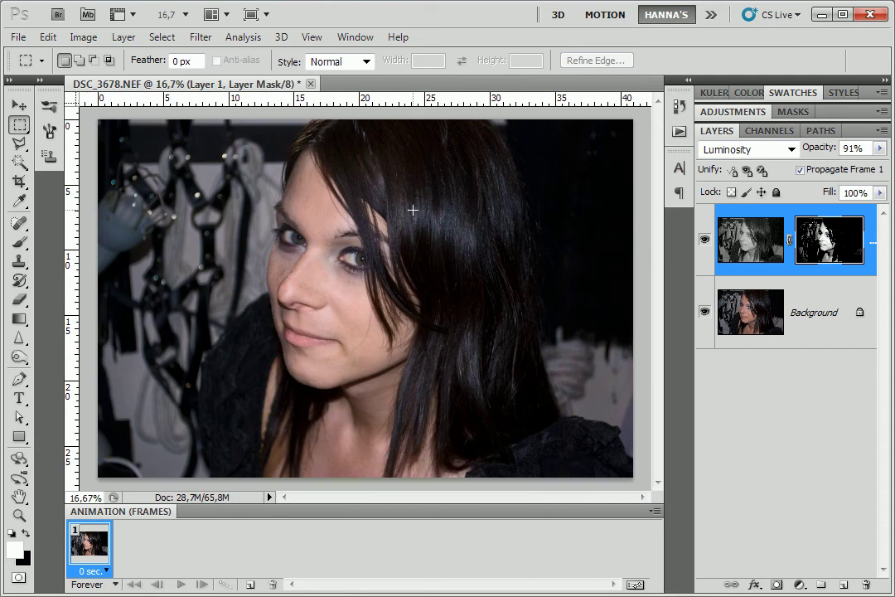